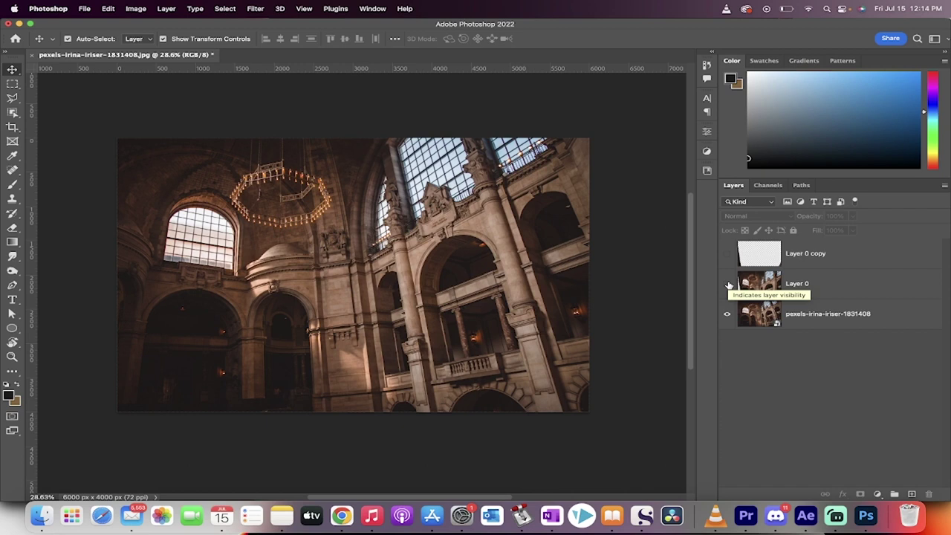
- Show the Layer 0 copy layer and bring up the Pictures folder in Finder
left_click(727, 254)
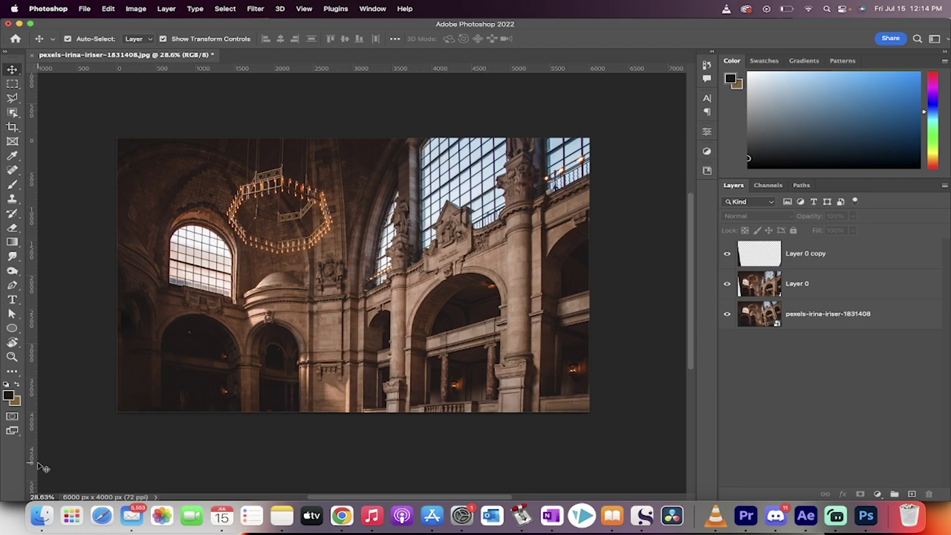
left_click(42, 515)
- Open 222.jpg, unlock its Background layer, and launch the Camera Raw Filter
left_click_drag(585, 212, 436, 63)
left_click(929, 255)
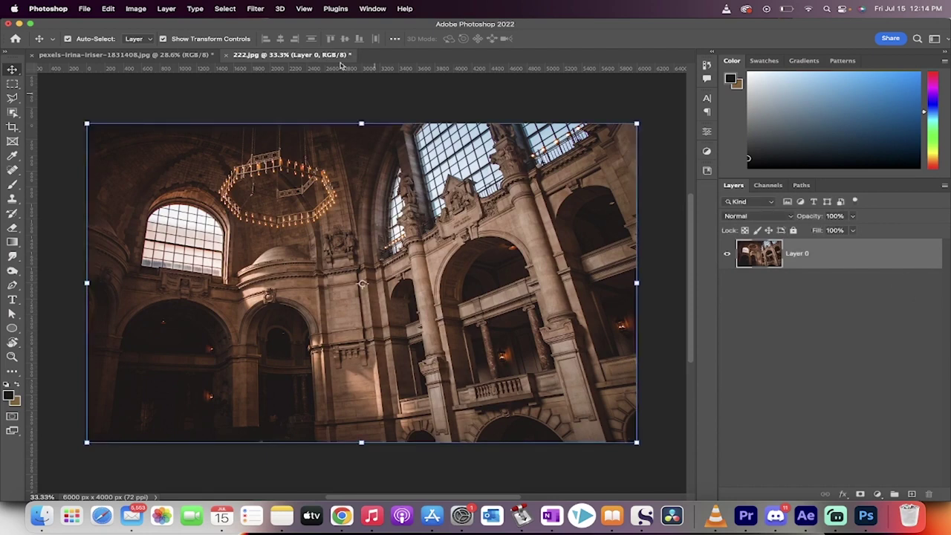
left_click(256, 8)
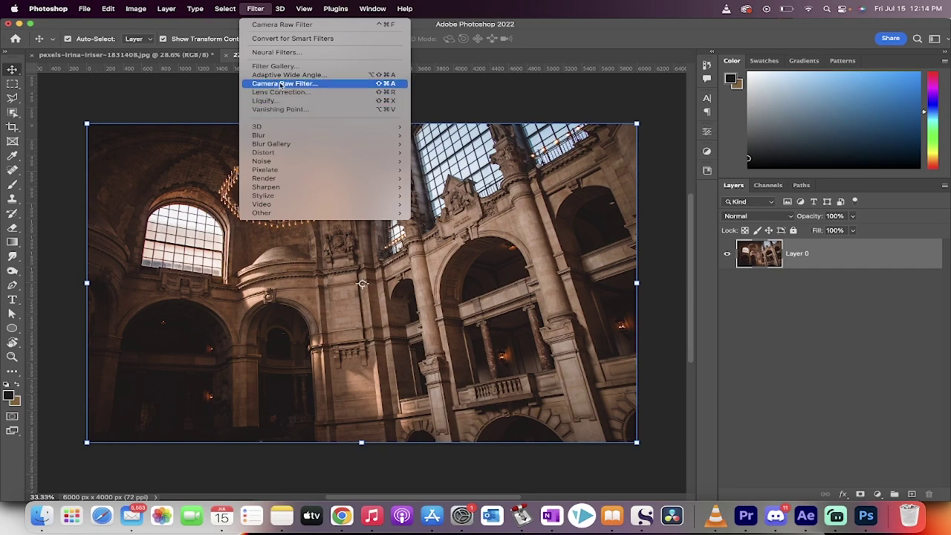
left_click(281, 84)
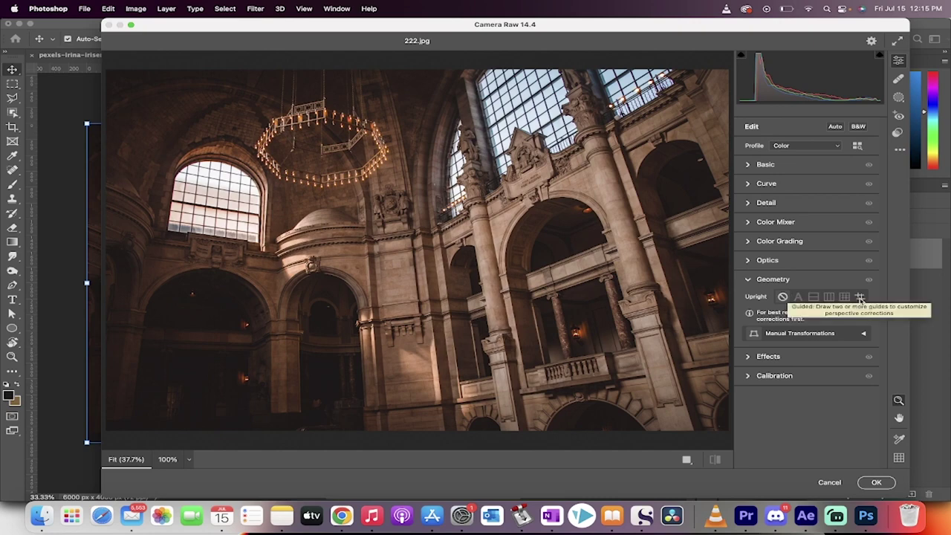
- Apply a Guided Upright correction with guides on two columns and the cornice
left_click(860, 297)
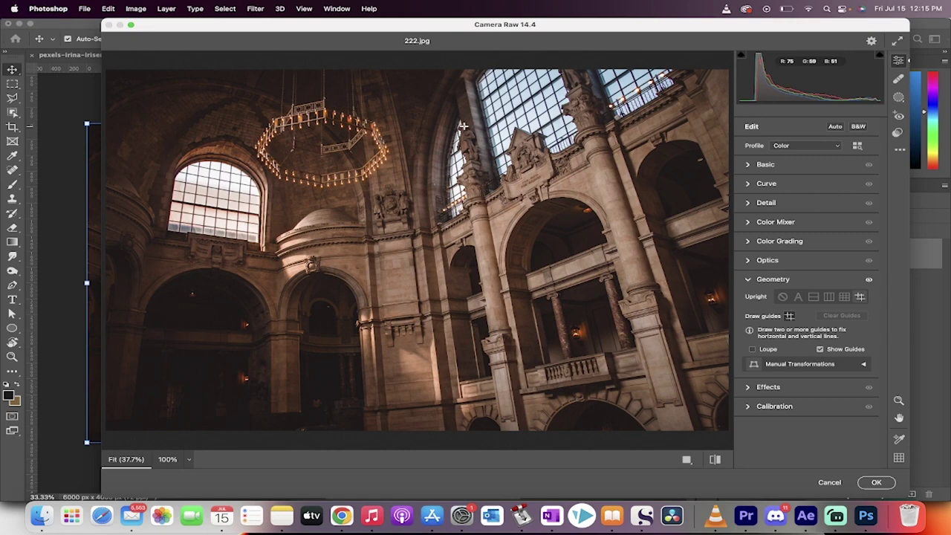
left_click_drag(462, 128, 474, 198)
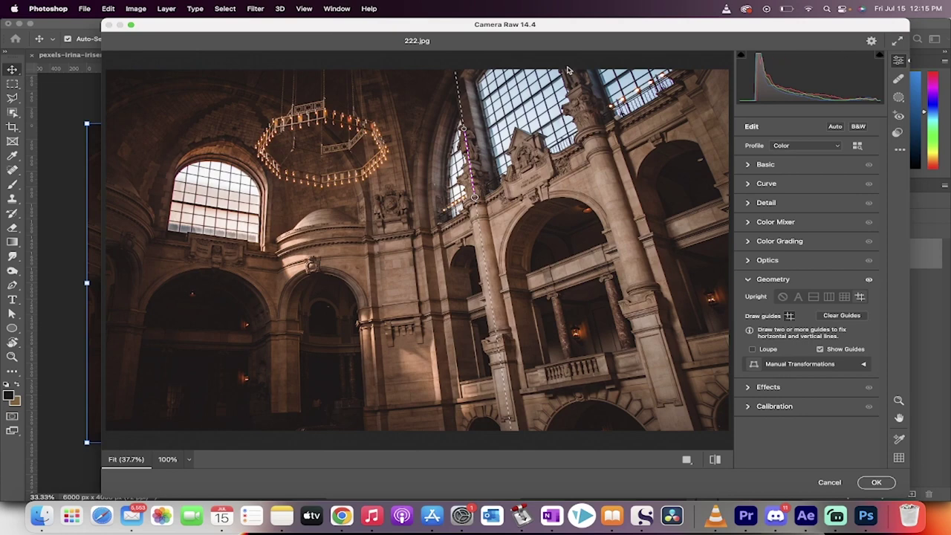
left_click_drag(572, 71, 585, 114)
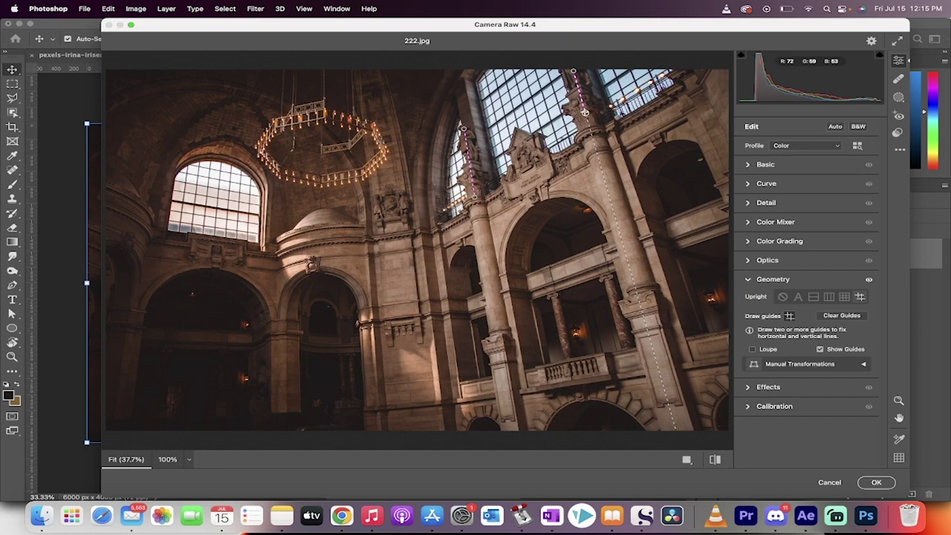
left_click_drag(585, 112, 586, 114)
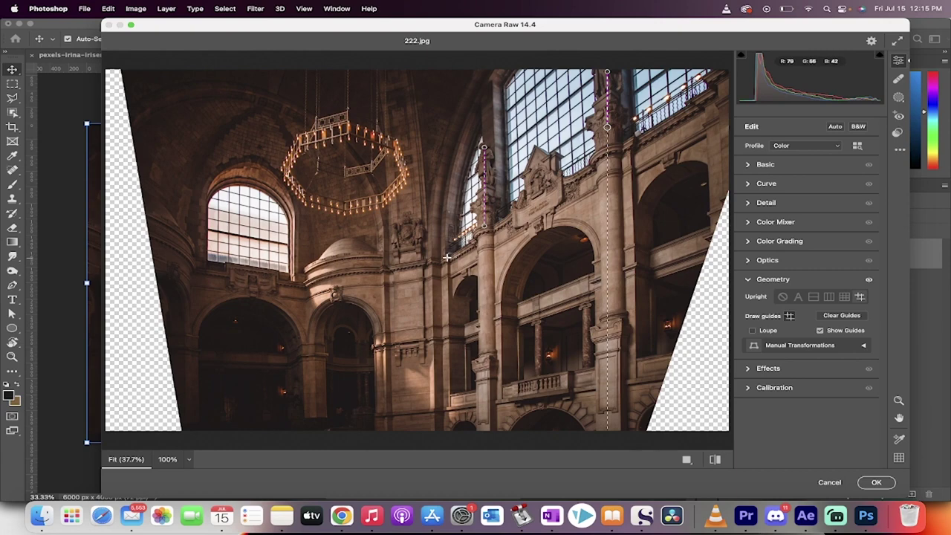
left_click_drag(446, 257, 505, 222)
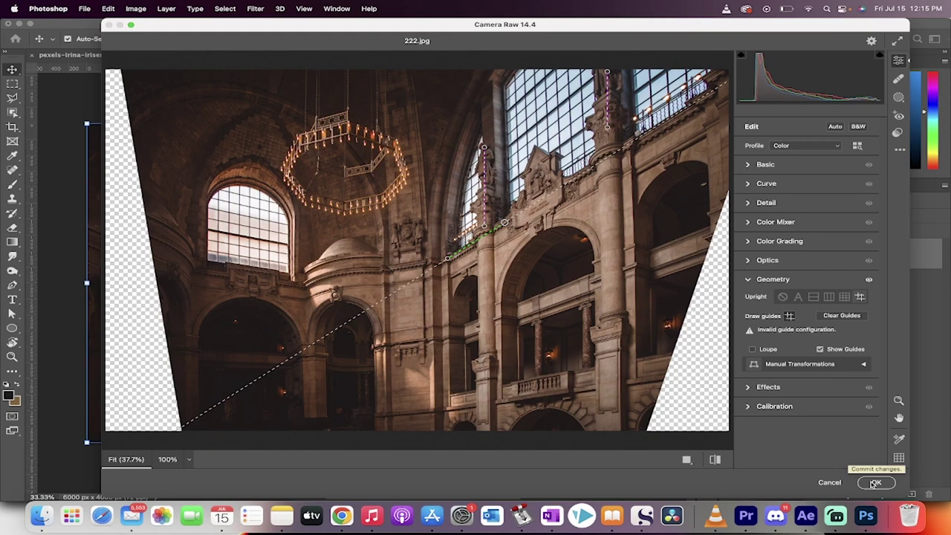
left_click(875, 483)
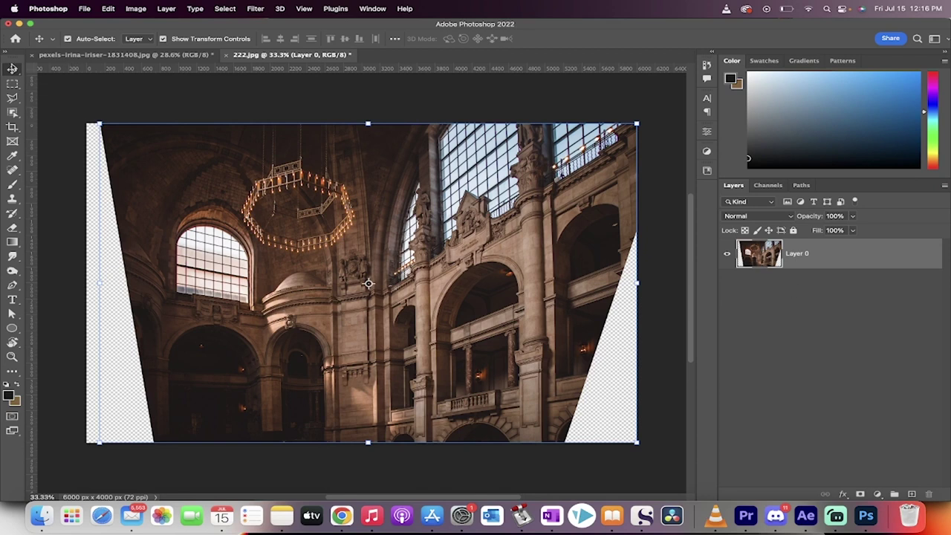
left_click(59, 95)
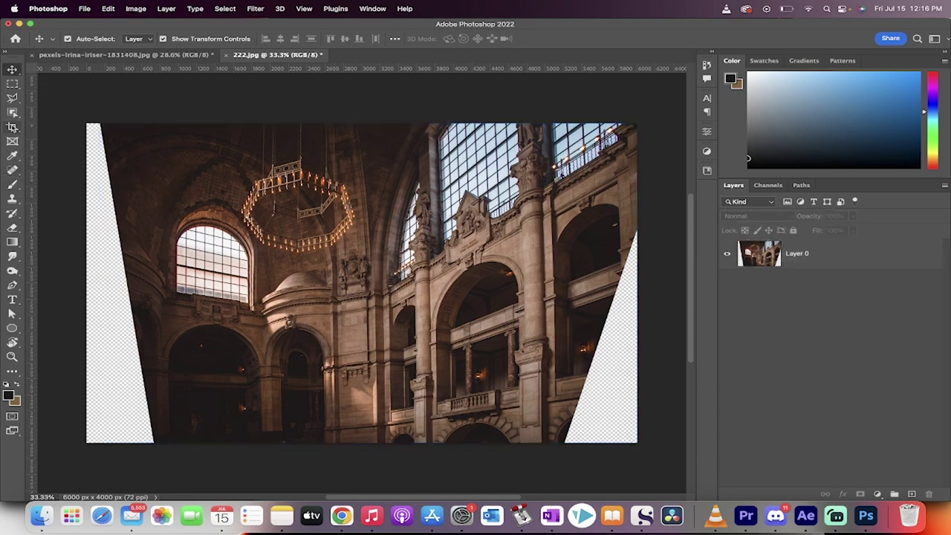
left_click(12, 126)
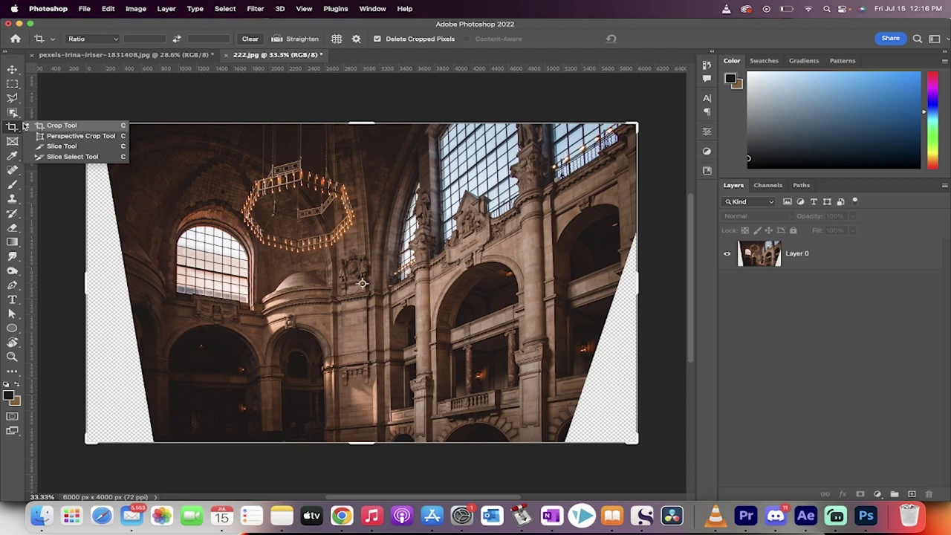
left_click(33, 125)
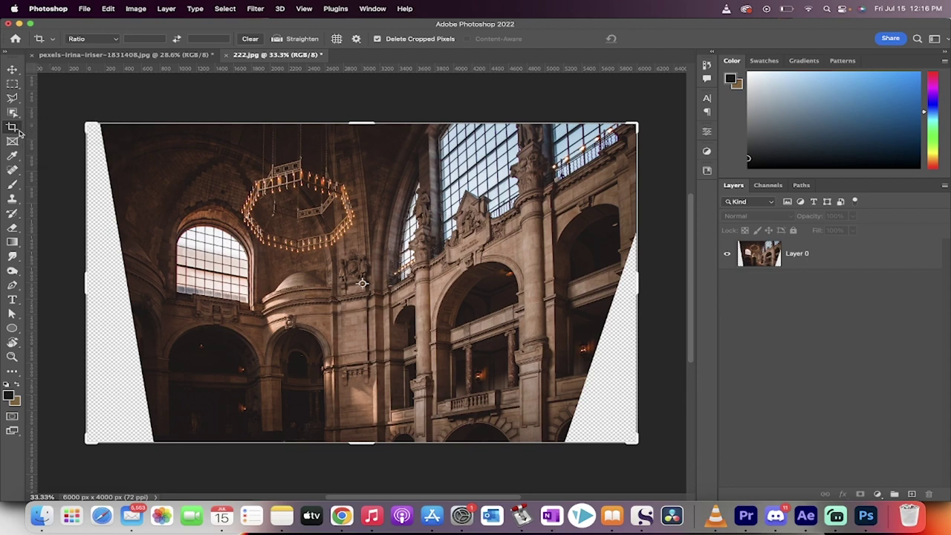
left_click(11, 128)
left_click_drag(84, 280, 163, 280)
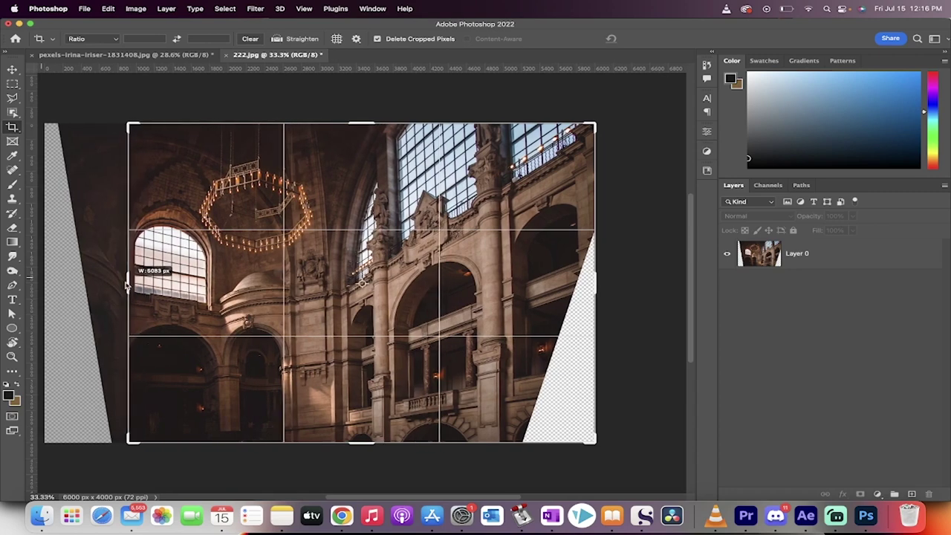
left_click_drag(600, 280, 563, 281)
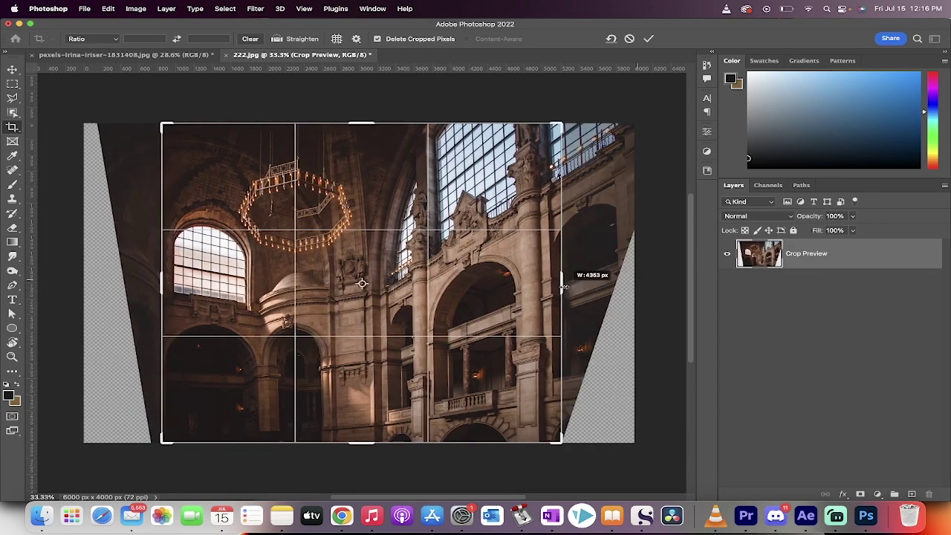
key("Return")
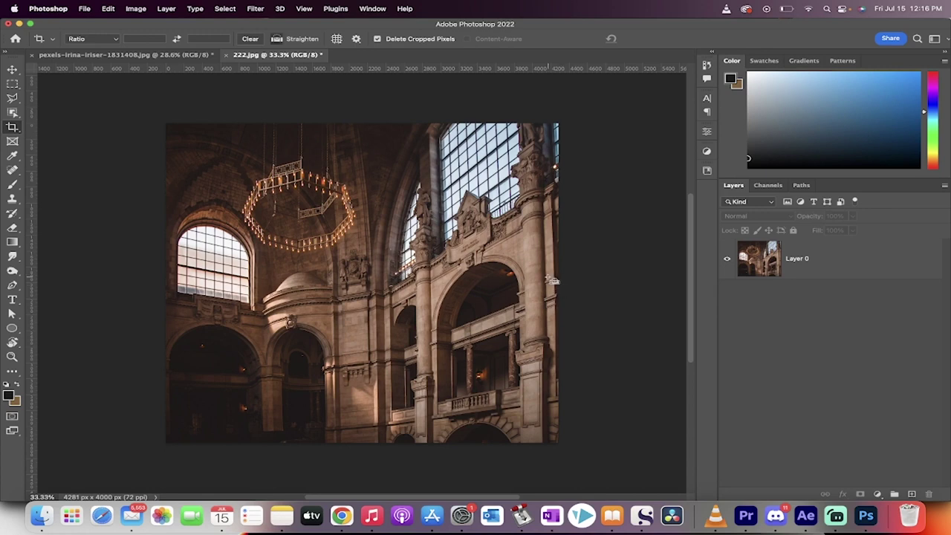
key("ctrl+z")
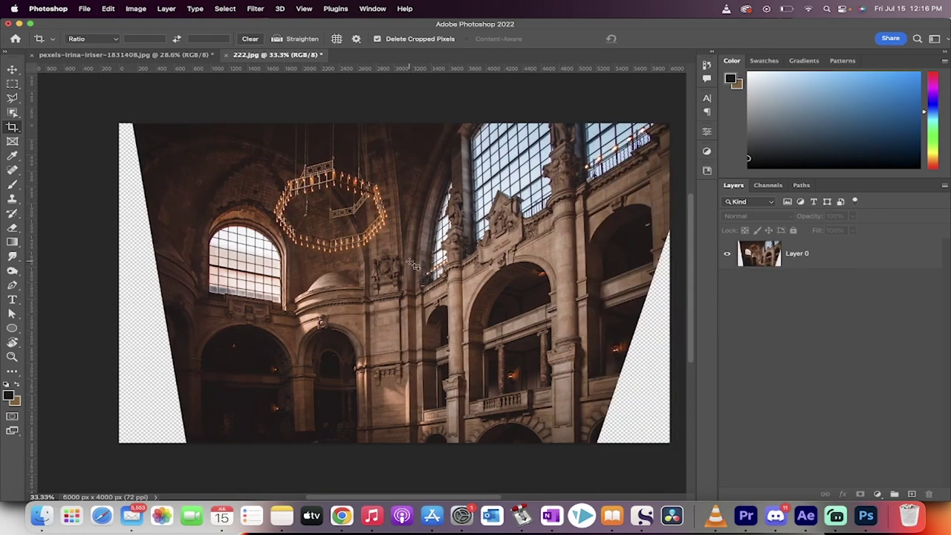
- Outline the left transparent wedge with the Polygonal Lasso
left_click(13, 98)
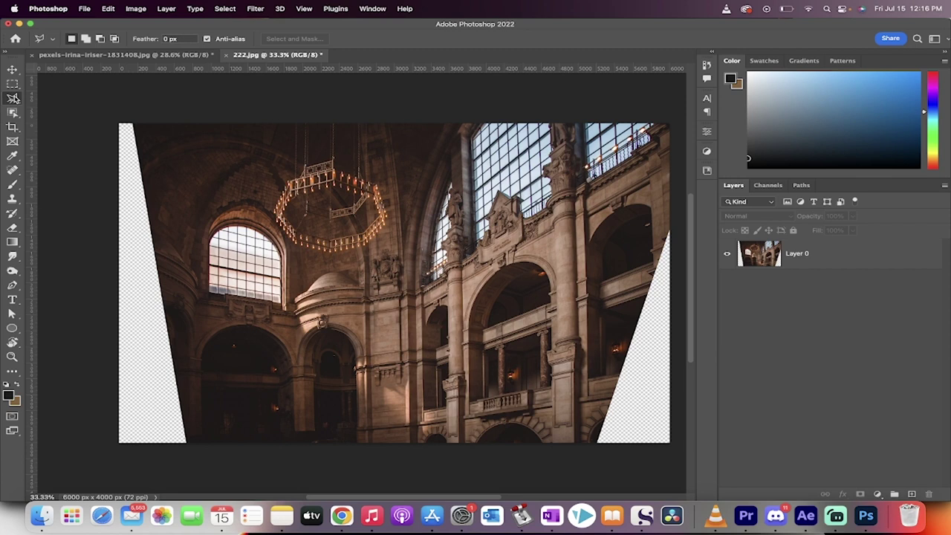
left_click(78, 106)
left_click(116, 123)
left_click(189, 449)
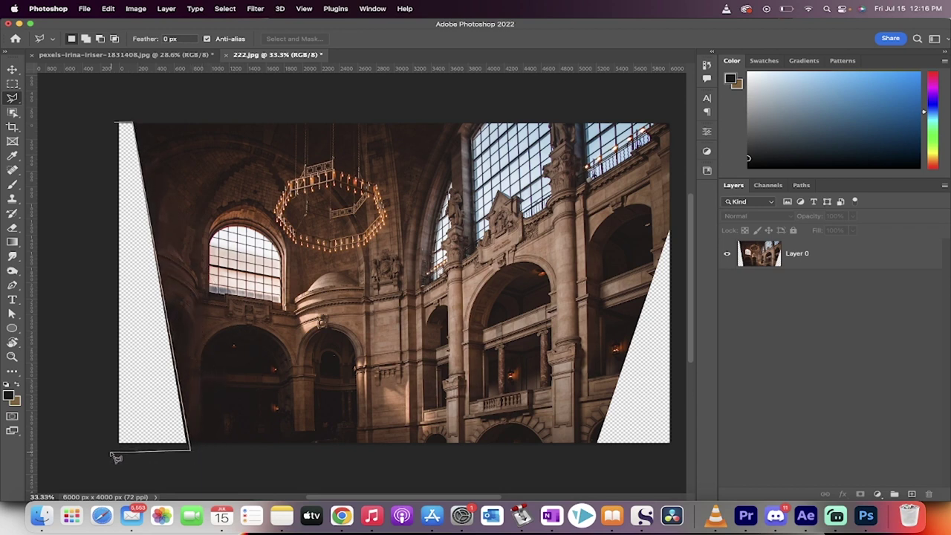
left_click(111, 450)
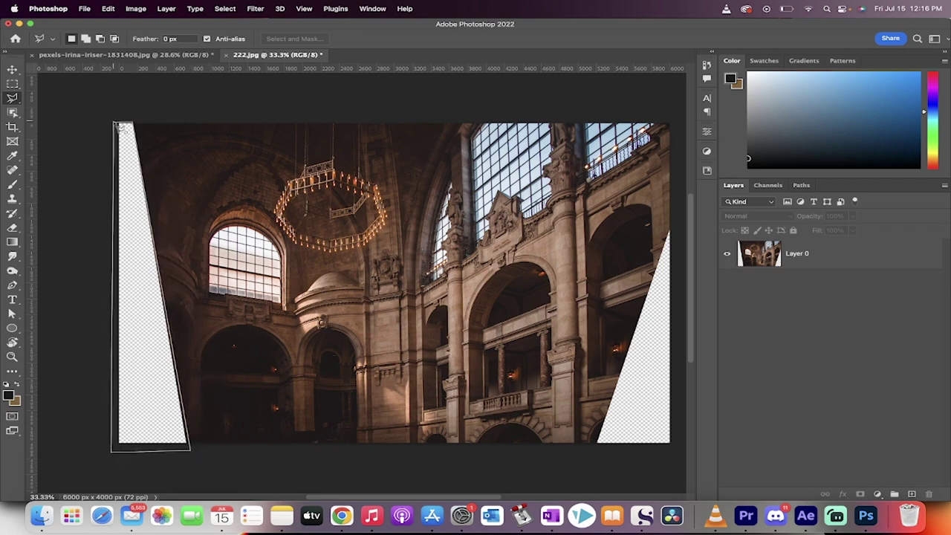
left_click(118, 127)
scroll(122, 127, "right", 1)
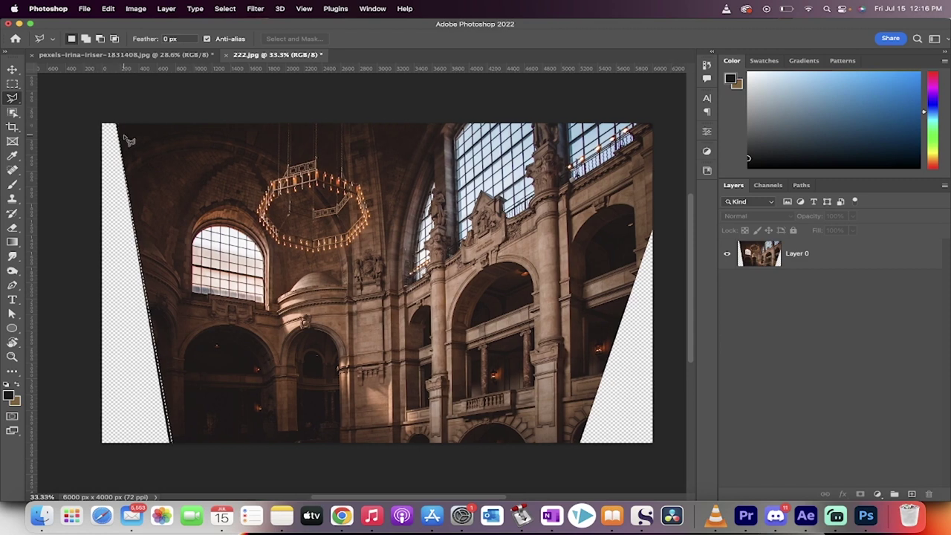
scroll(149, 133, "right", 6)
- Shift-add the right transparent wedge to the selection
key("shift")
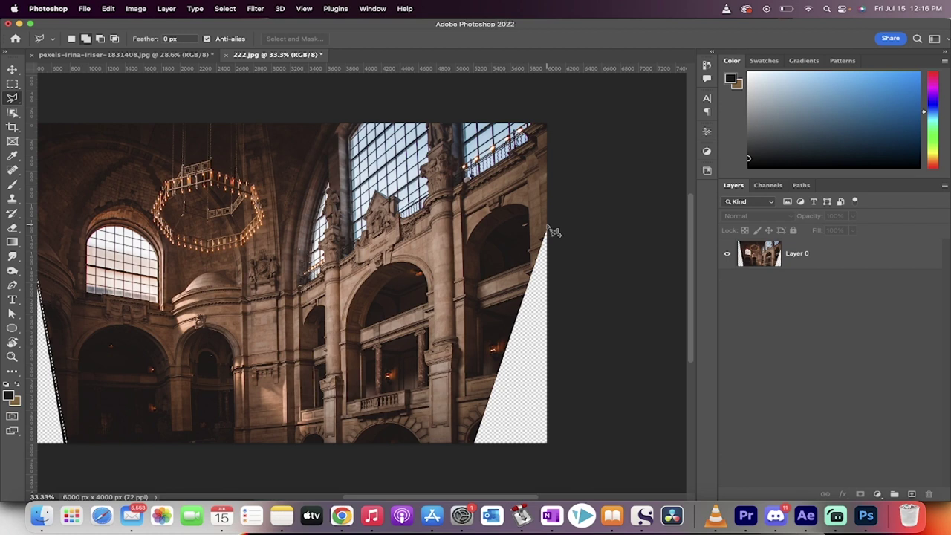
left_click(548, 226)
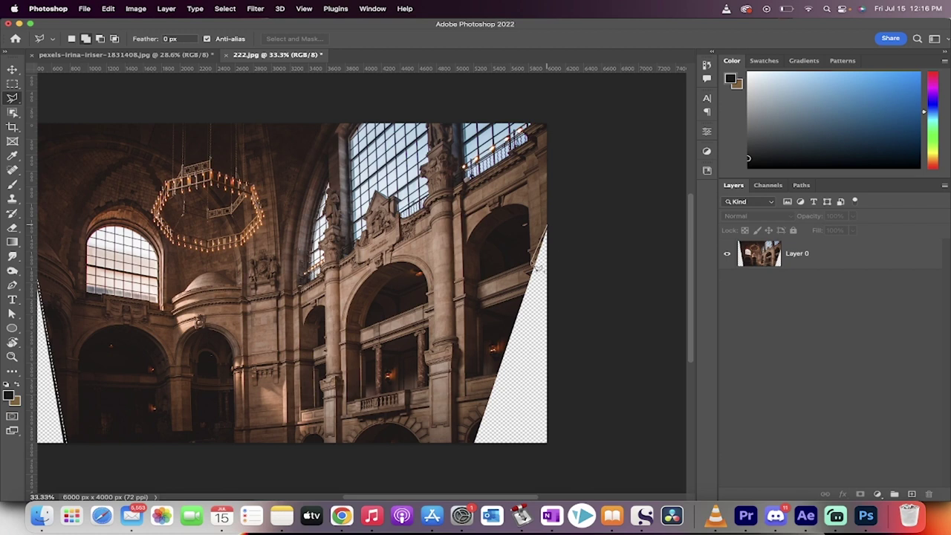
left_click(466, 445)
left_click(554, 444)
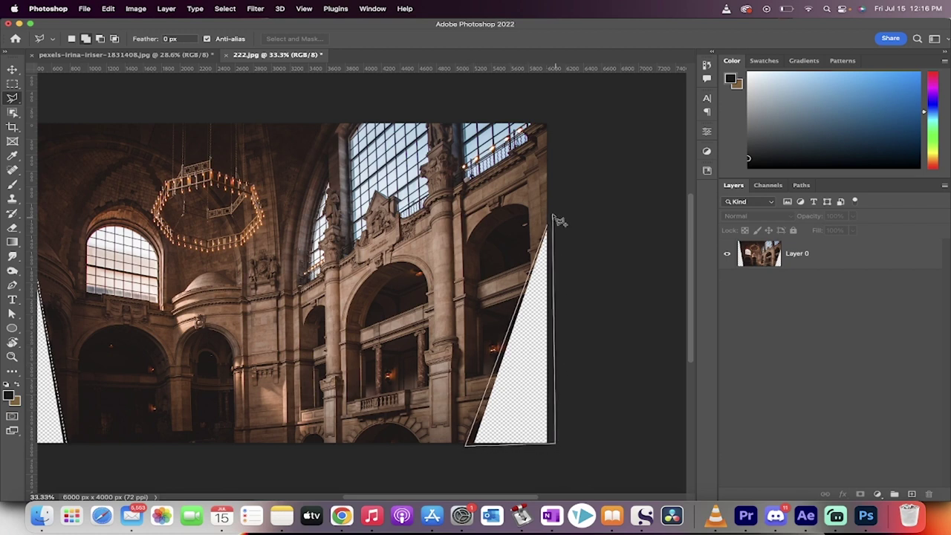
left_click(552, 218)
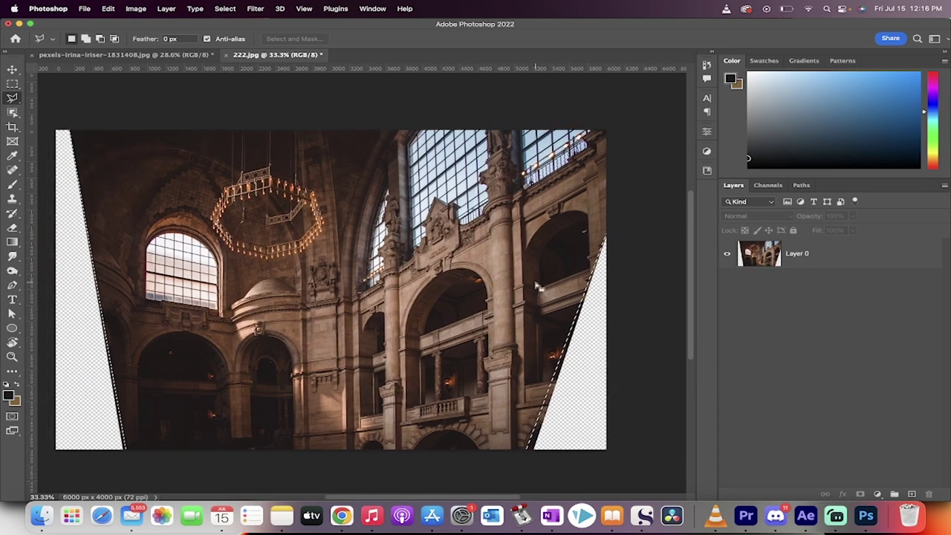
- Make Layer 0 active and open Content-Aware Fill for the selected gaps
left_click(108, 8)
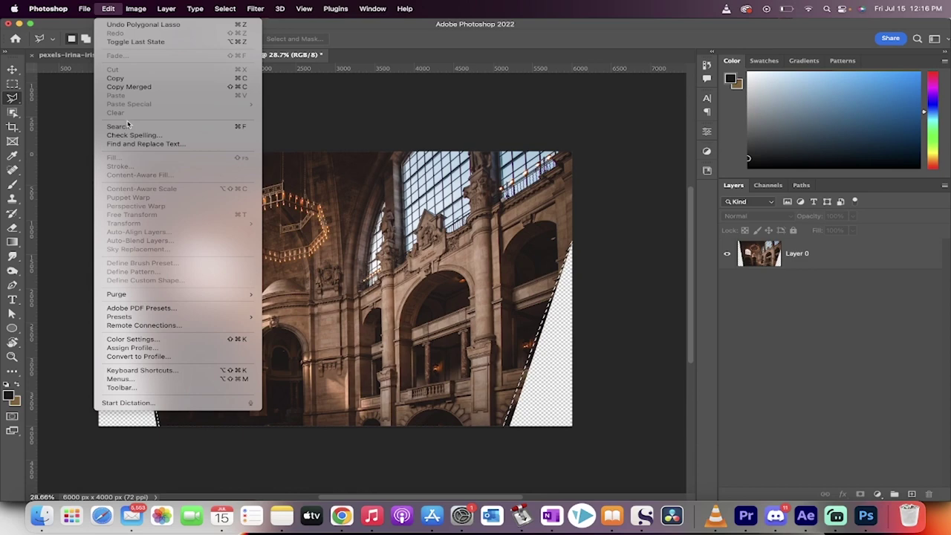
left_click(757, 252)
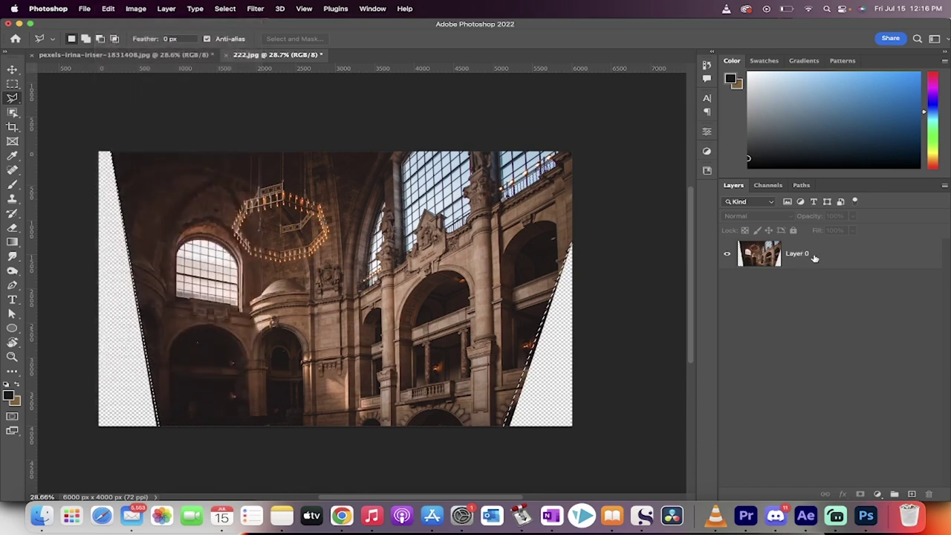
left_click(797, 253)
left_click(108, 7)
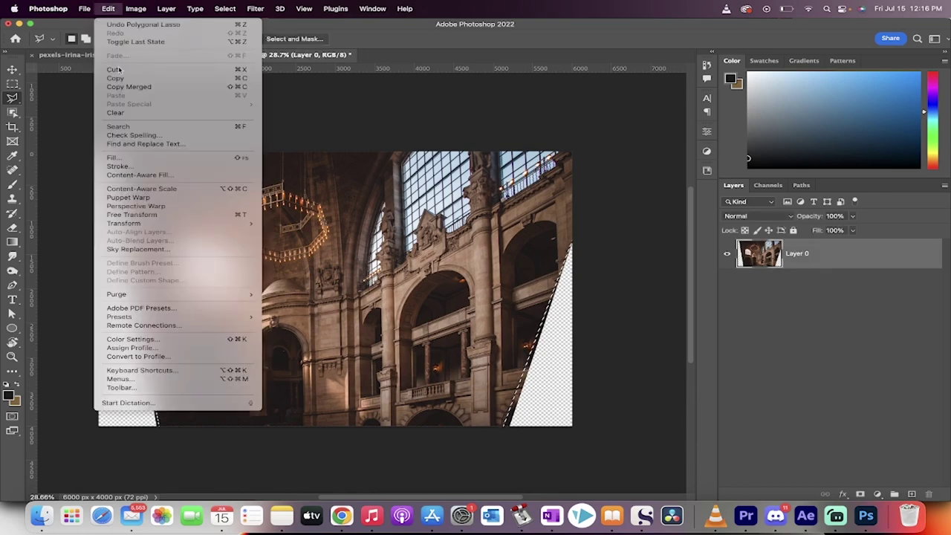
left_click(130, 175)
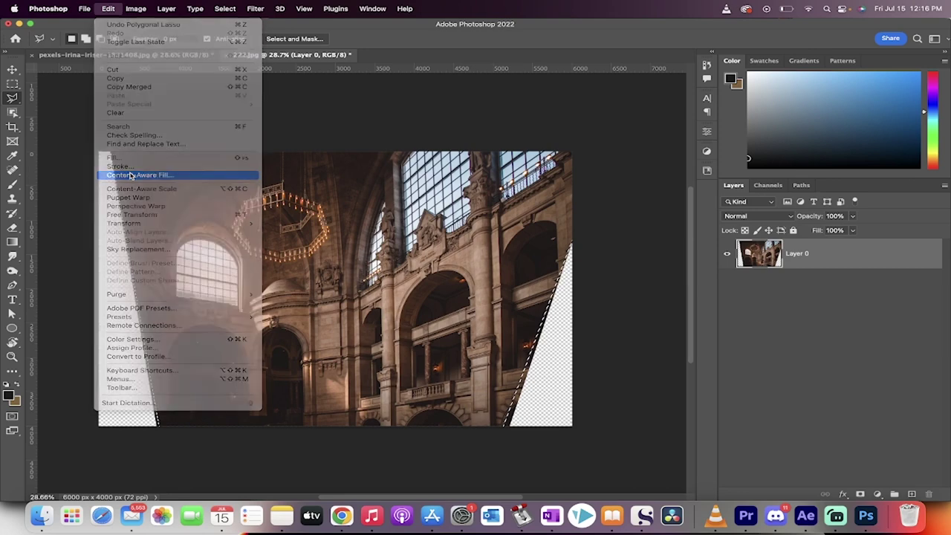
left_click(443, 197)
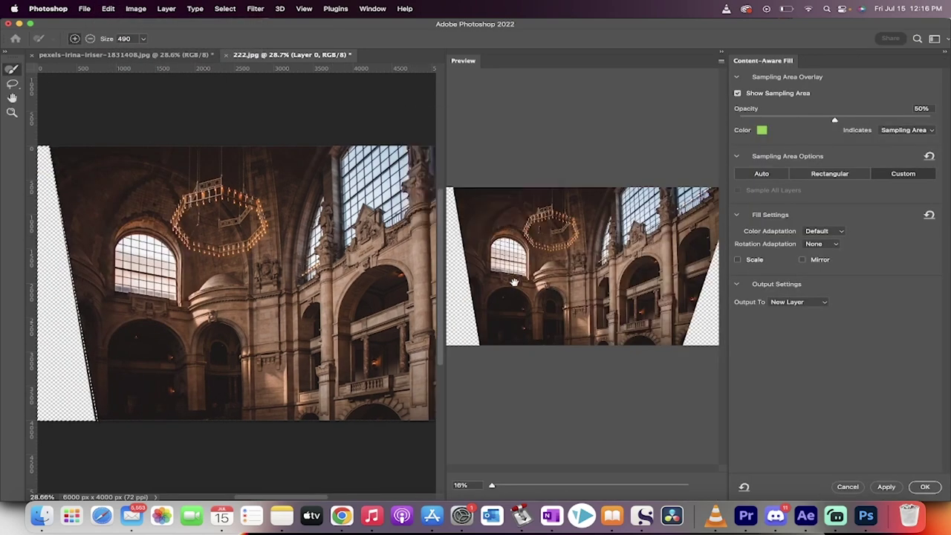
- Paint a custom sampling area beside both gaps, then erase part of the left sample
scroll(293, 288, "right", 5)
scroll(293, 288, "left", 2)
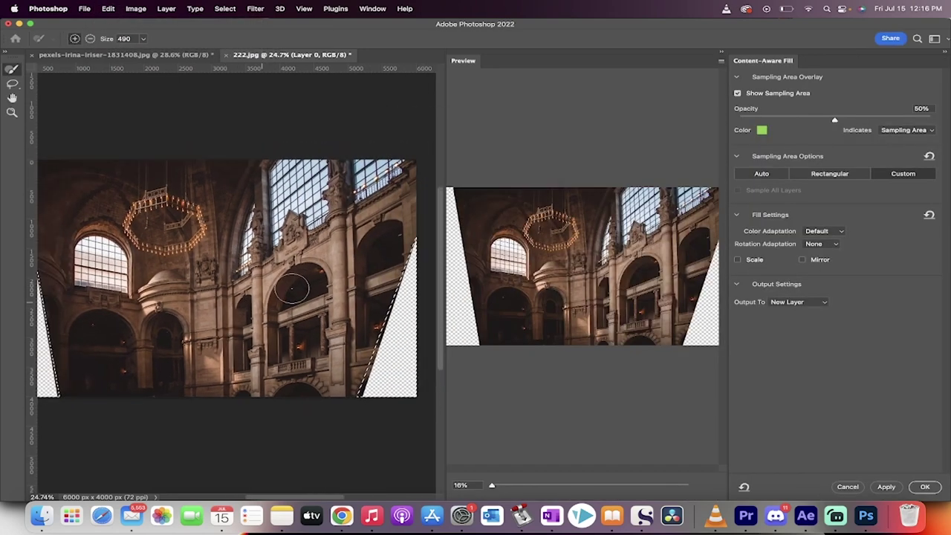
scroll(297, 297, "left", 2)
scroll(305, 309, "left", 1)
scroll(311, 316, "left", 1)
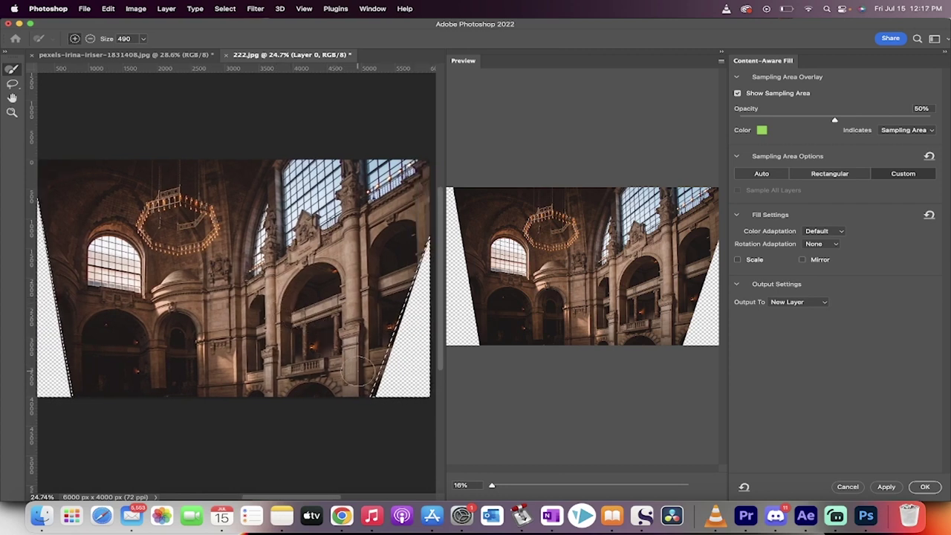
mouse_move(349, 389)
left_mouse_down()
mouse_move(372, 338)
mouse_move(364, 399)
mouse_move(416, 223)
mouse_move(419, 168)
mouse_move(386, 193)
mouse_move(367, 347)
mouse_move(323, 375)
left_mouse_up()
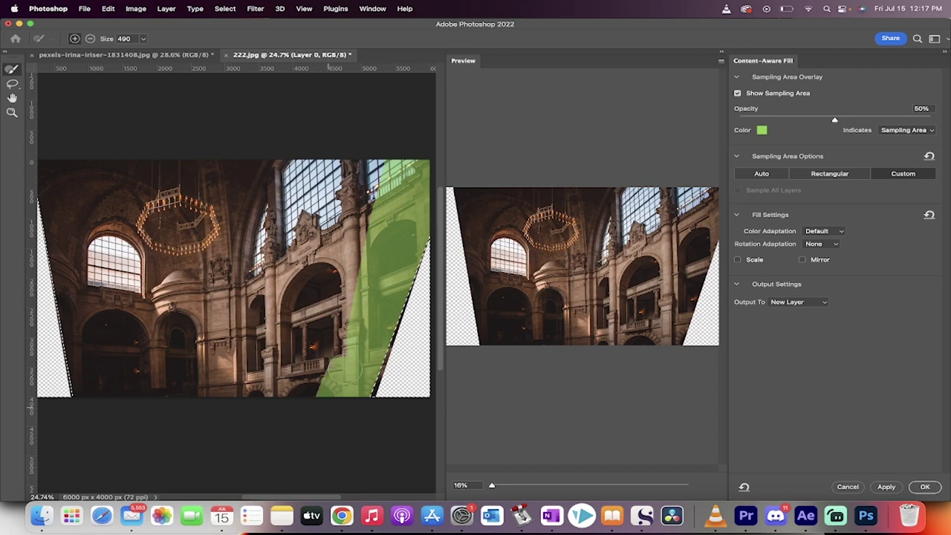
left_click(83, 380)
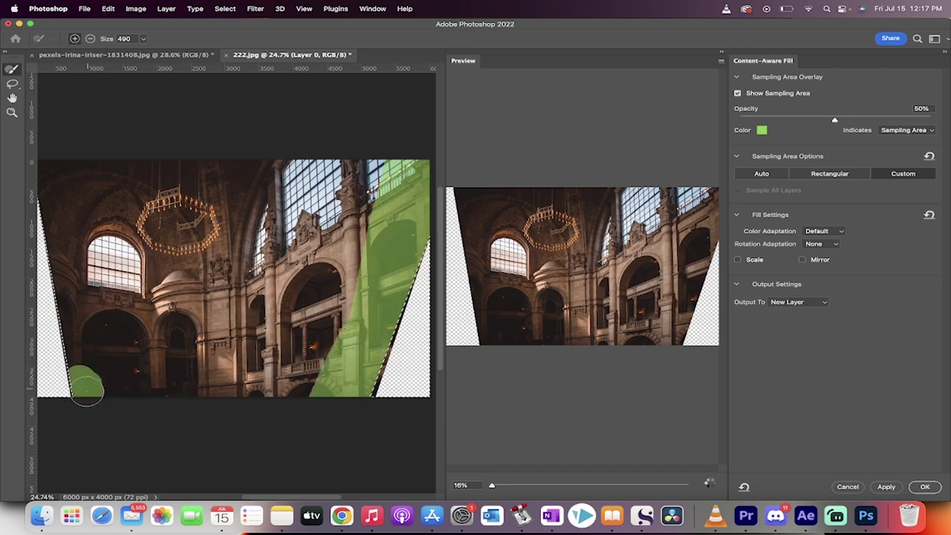
mouse_move(83, 380)
left_mouse_down()
mouse_move(44, 194)
mouse_move(85, 377)
mouse_move(112, 394)
left_mouse_up()
mouse_move(45, 208)
left_mouse_down()
mouse_move(74, 185)
mouse_move(90, 329)
left_mouse_up()
scroll(90, 329, "left", 3)
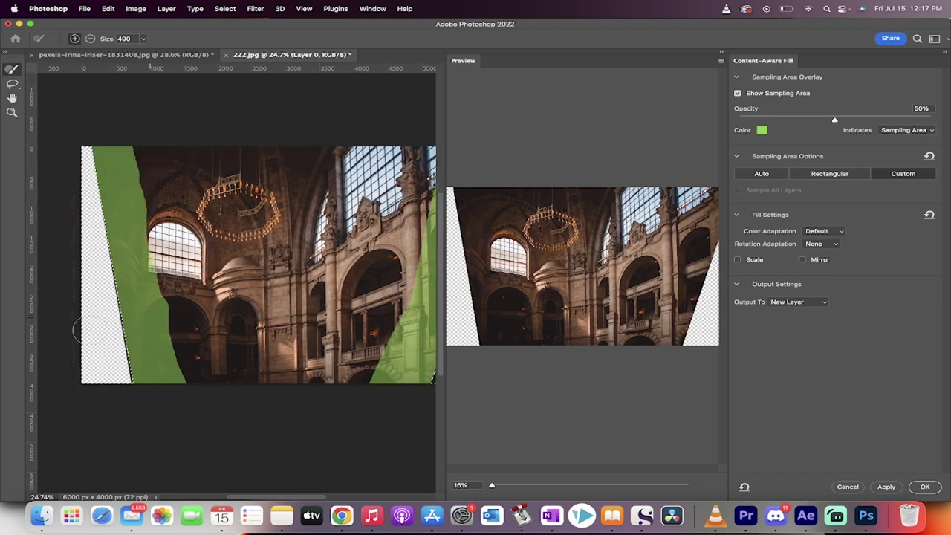
scroll(176, 319, "right", 2)
scroll(186, 321, "right", 1)
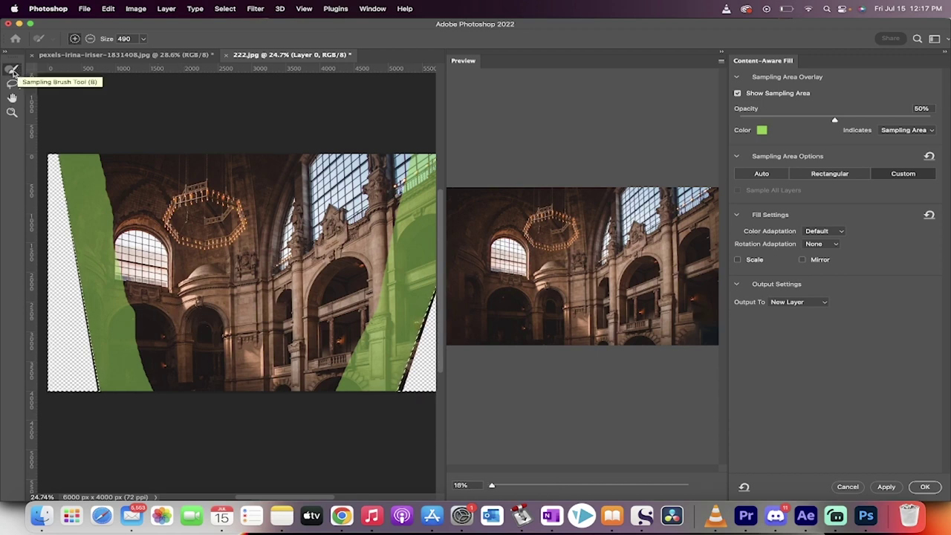
left_click(12, 70)
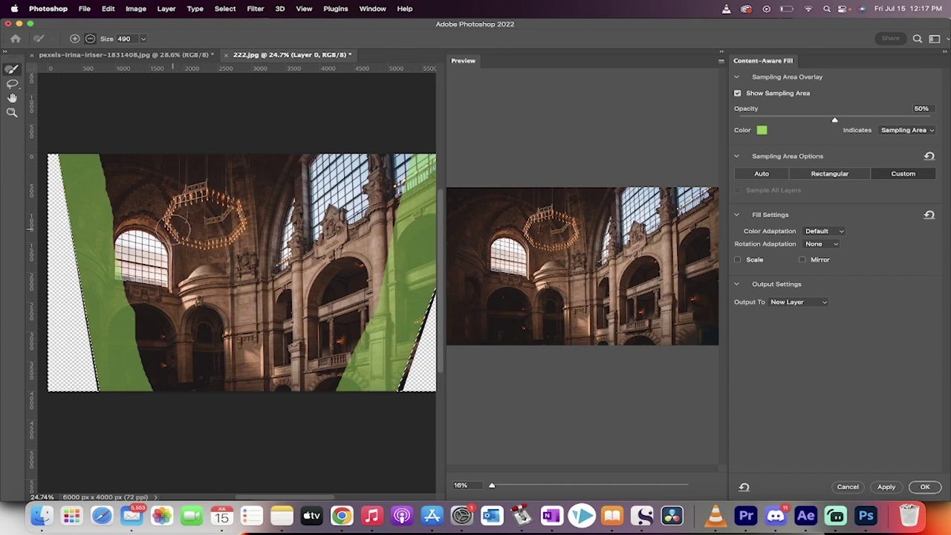
left_click_drag(148, 310, 159, 385)
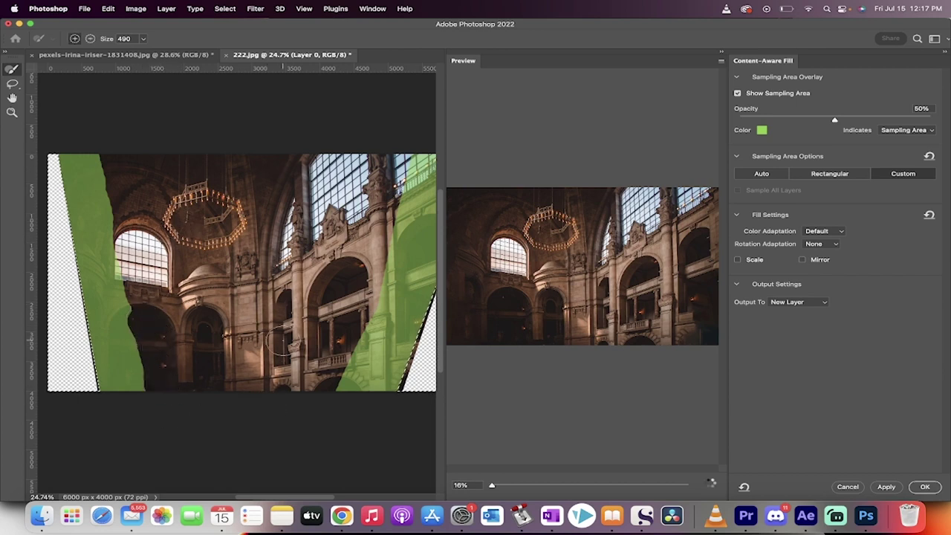
scroll(342, 327, "right", 2)
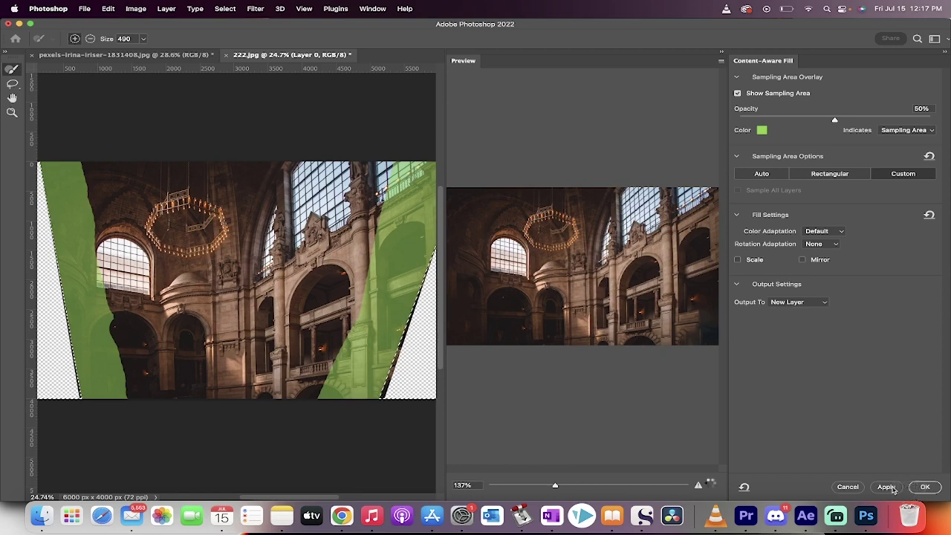
- Output the content-aware fill to a new layer and deselect
left_click(923, 487)
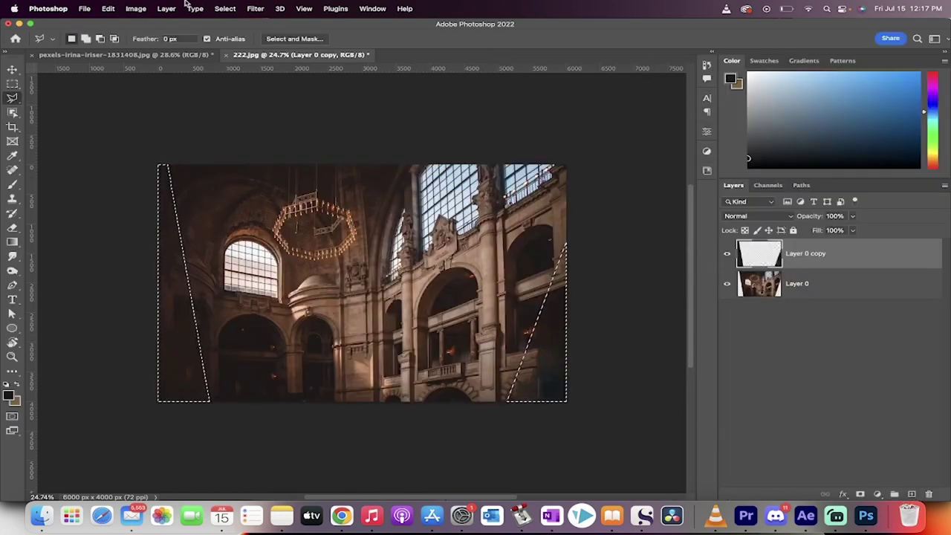
left_click(225, 8)
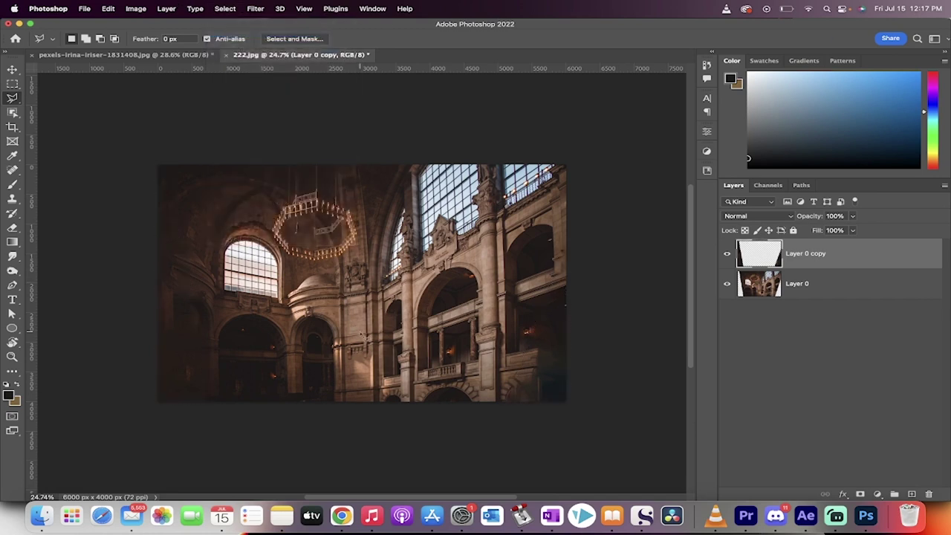
scroll(363, 336, "up", 1)
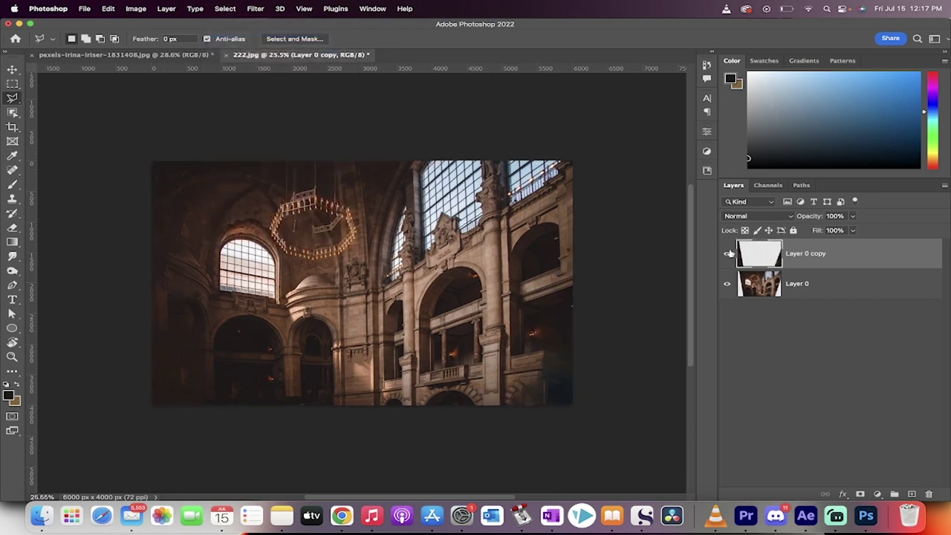